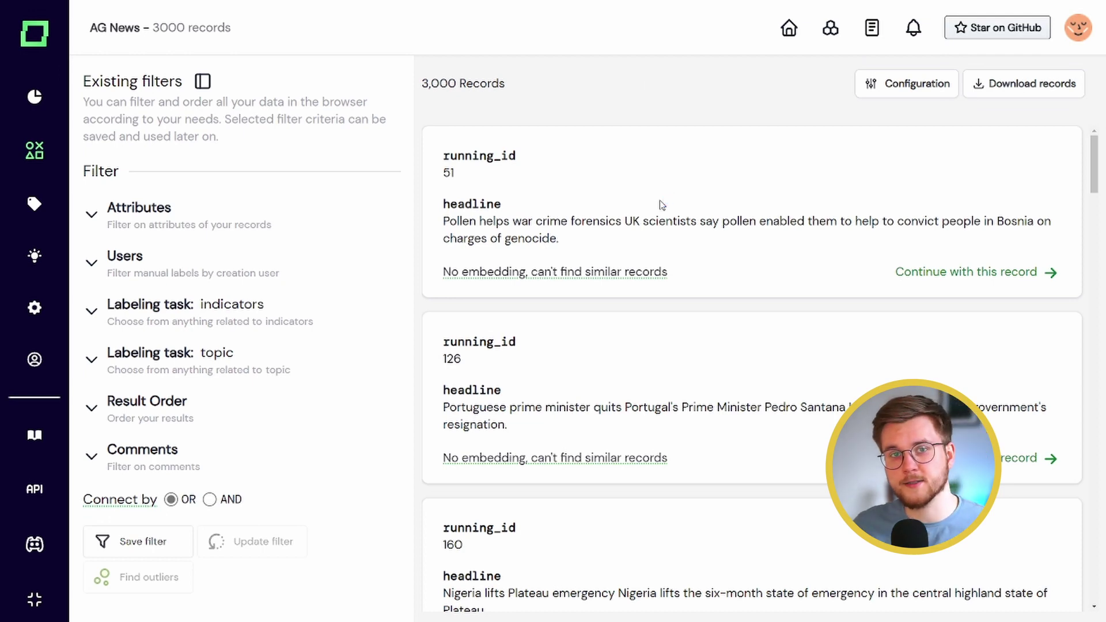
Add a new text attribute named attribute_3 to the AG News project's data schema.
{"action": "scroll", "coordinate": [661, 205], "scroll_direction": "down", "scroll_amount": 5}
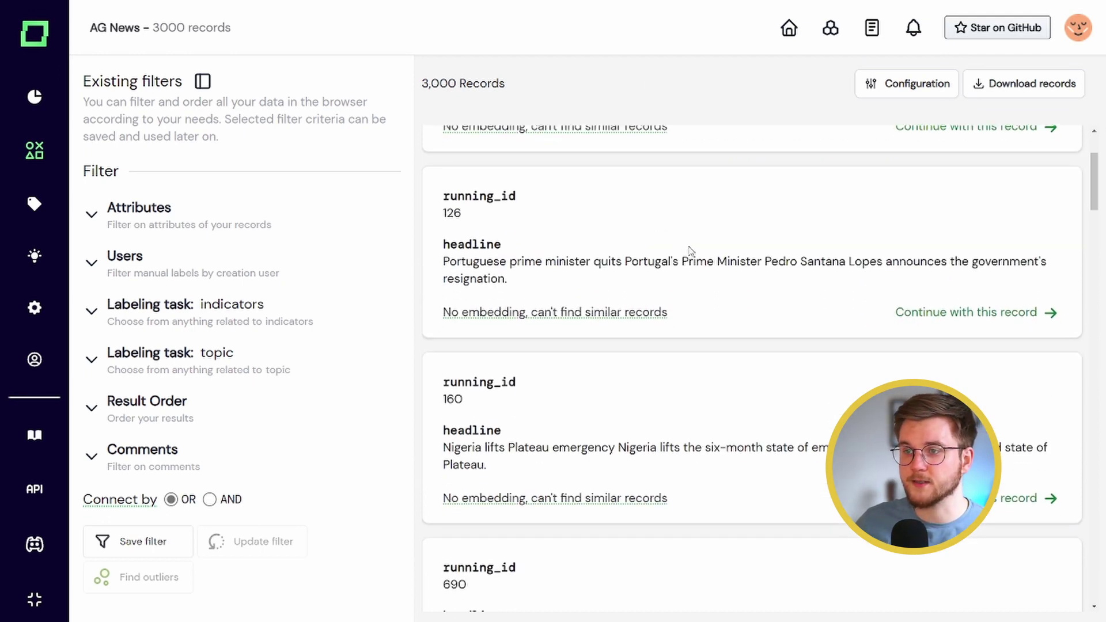
{"action": "scroll", "coordinate": [713, 266], "scroll_direction": "down", "scroll_amount": 2}
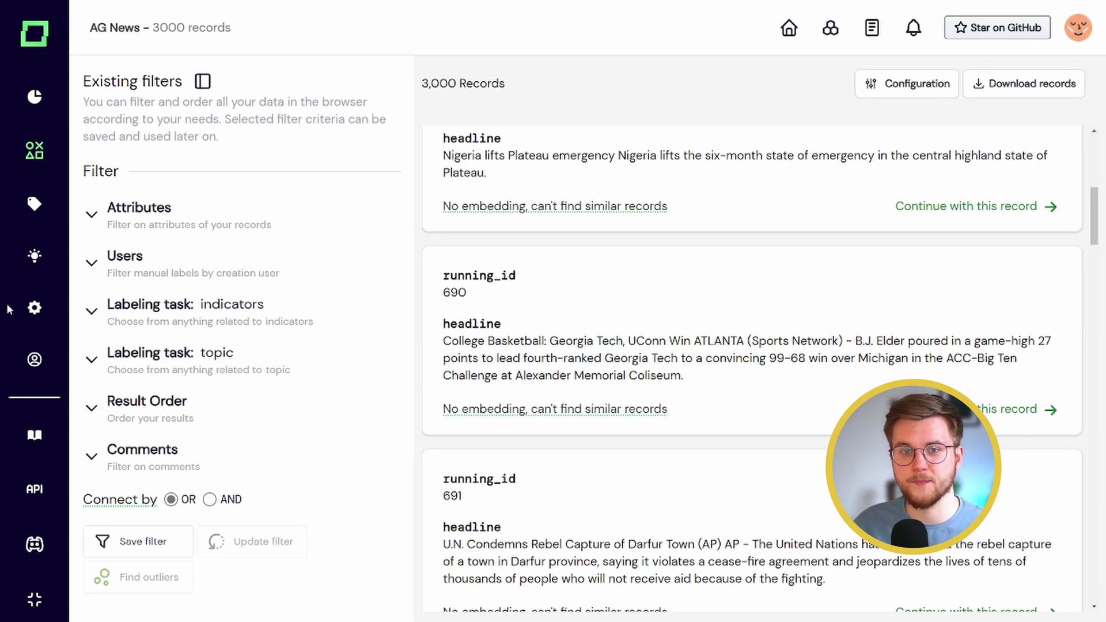
{"action": "left_click", "coordinate": [34, 308]}
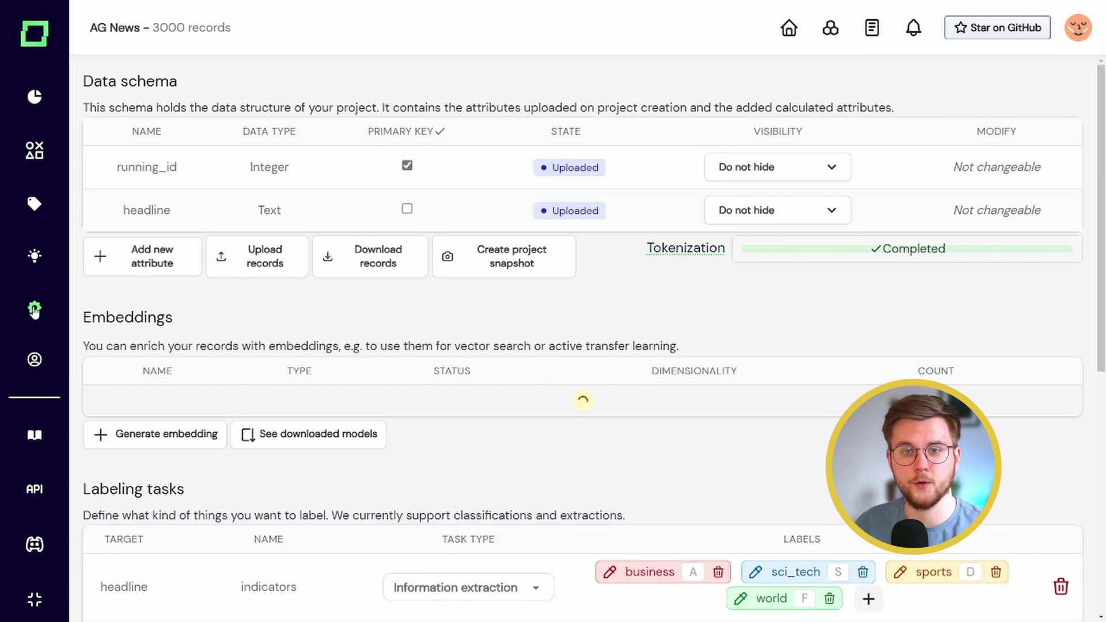
{"action": "left_click", "coordinate": [161, 263]}
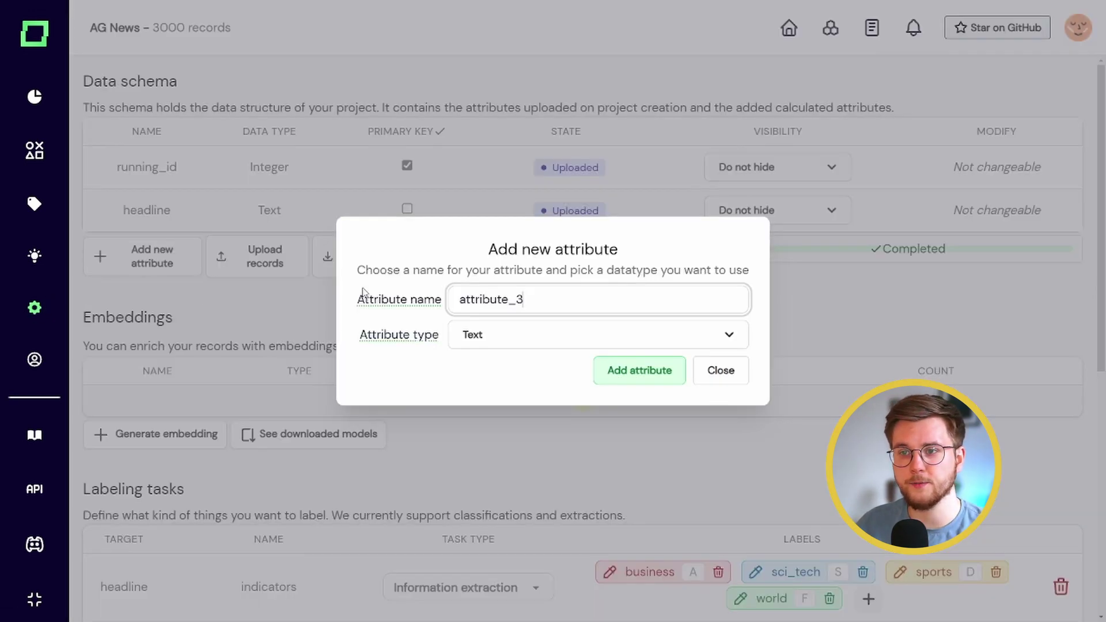
{"action": "left_click", "coordinate": [627, 380]}
Search the bricks for "gpt3", choose the Gpt3 classifier and proceed to its integration settings.
{"action": "scroll", "coordinate": [608, 259], "scroll_direction": "down", "scroll_amount": 4}
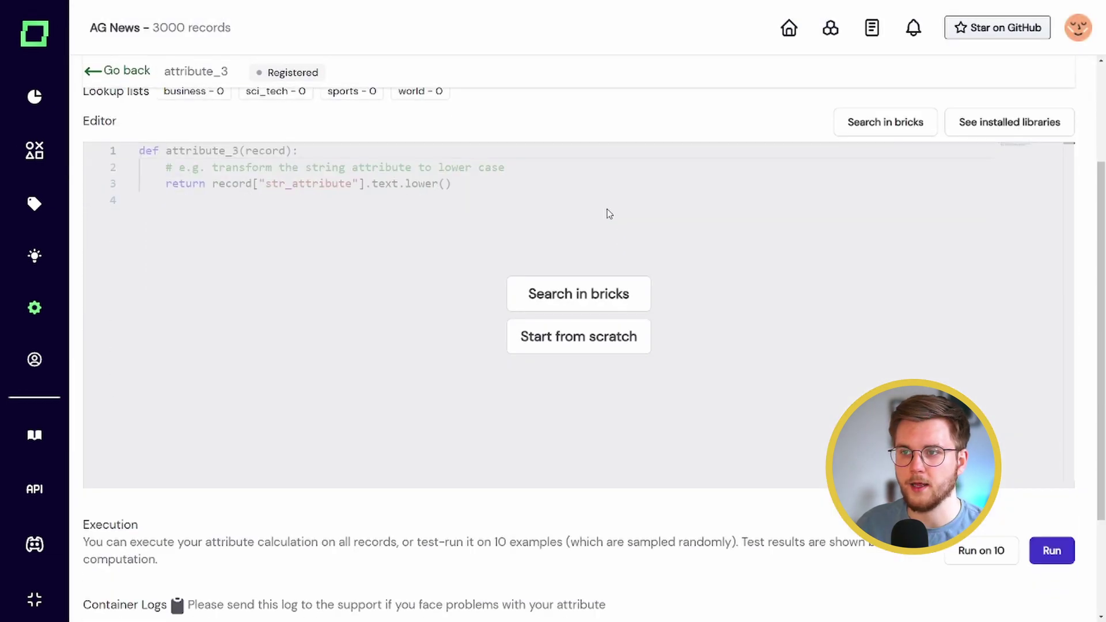
{"action": "left_click", "coordinate": [552, 281]}
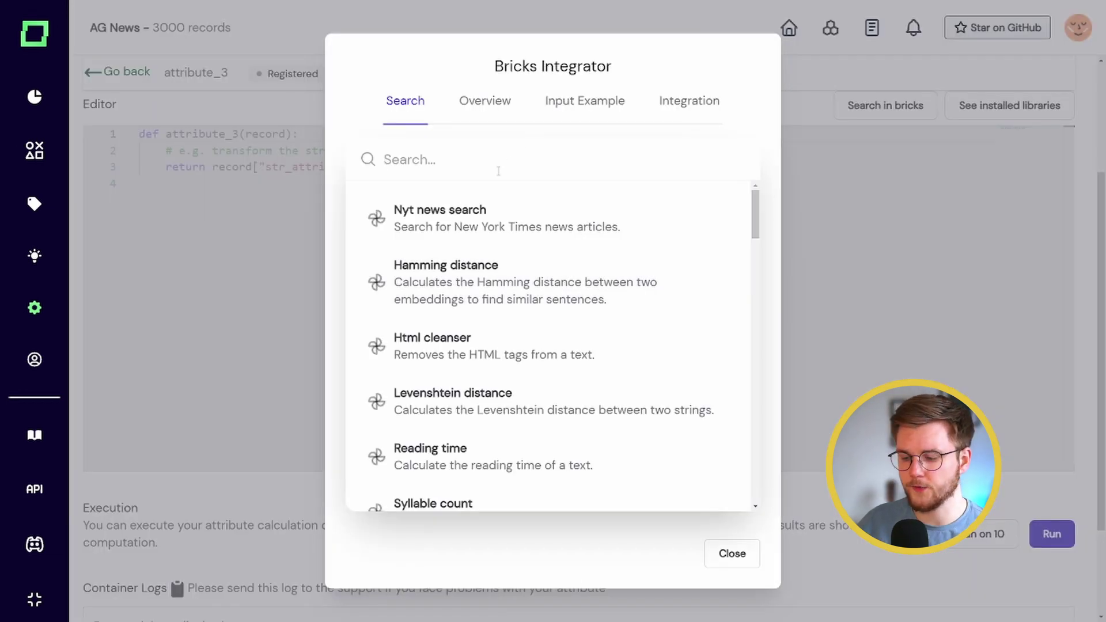
{"action": "type", "text": "gpt3"}
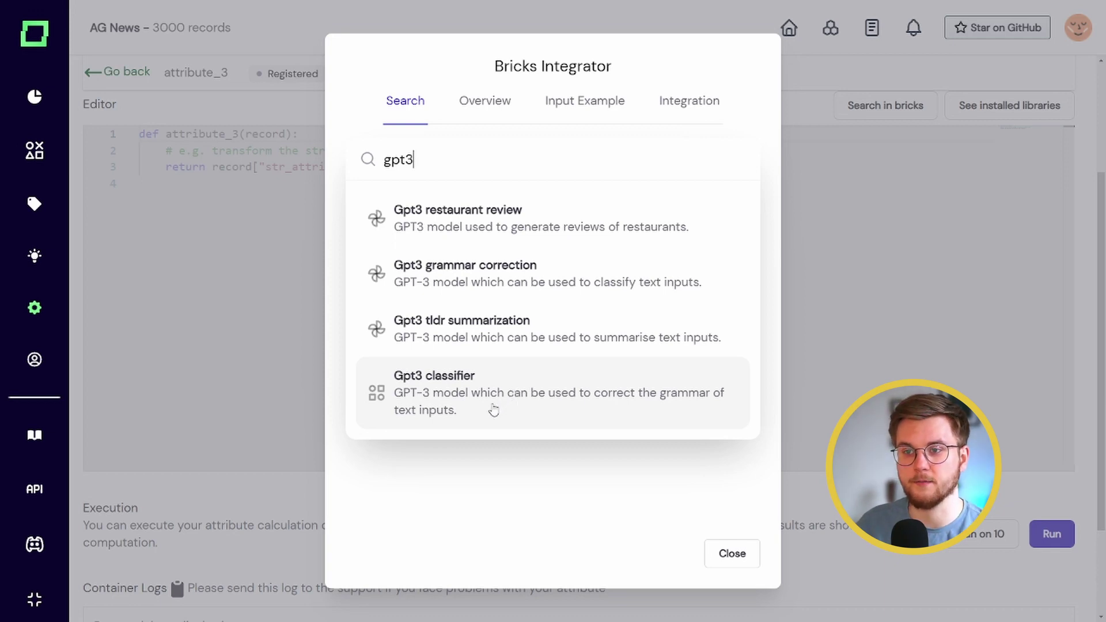
{"action": "left_click", "coordinate": [494, 410]}
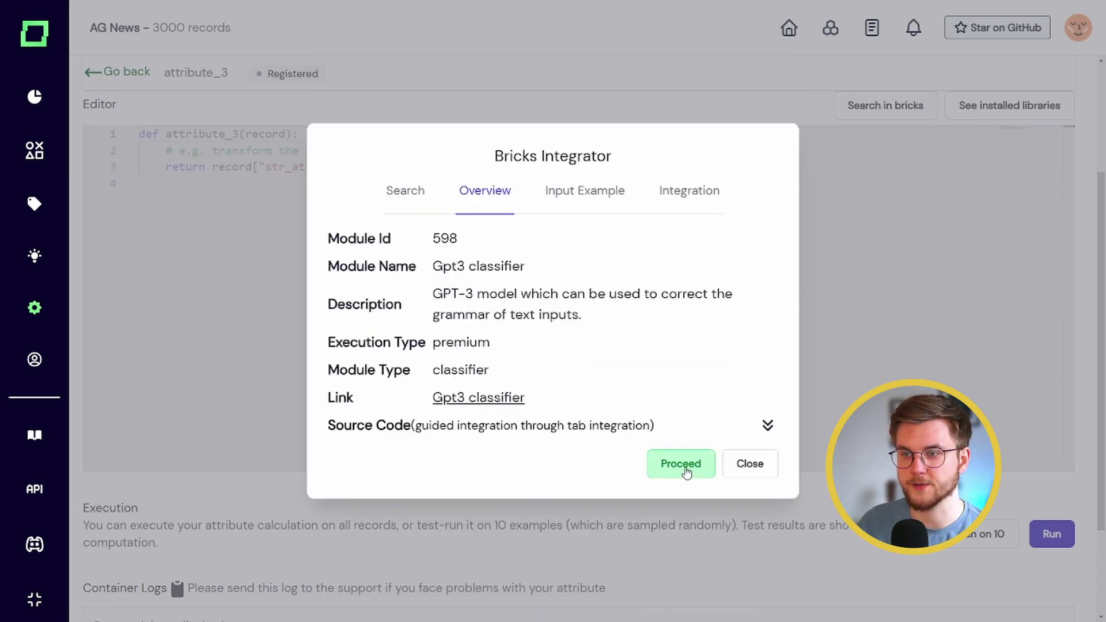
{"action": "left_click", "coordinate": [685, 469]}
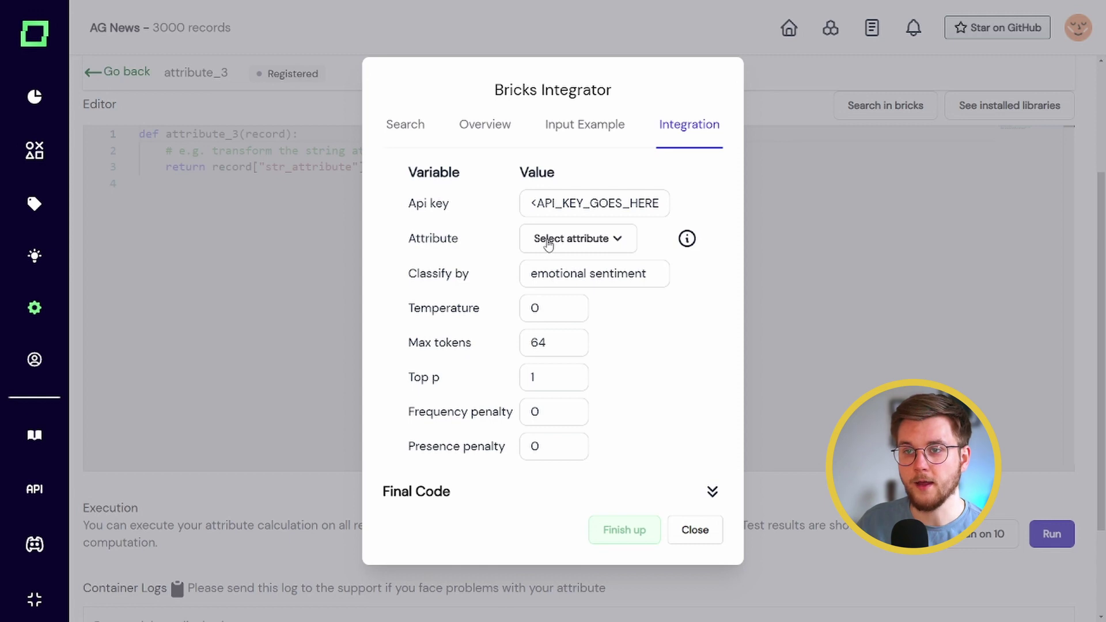
Set the classifier's attribute to headline and its Classify by value to "news category".
{"action": "left_click", "coordinate": [552, 244]}
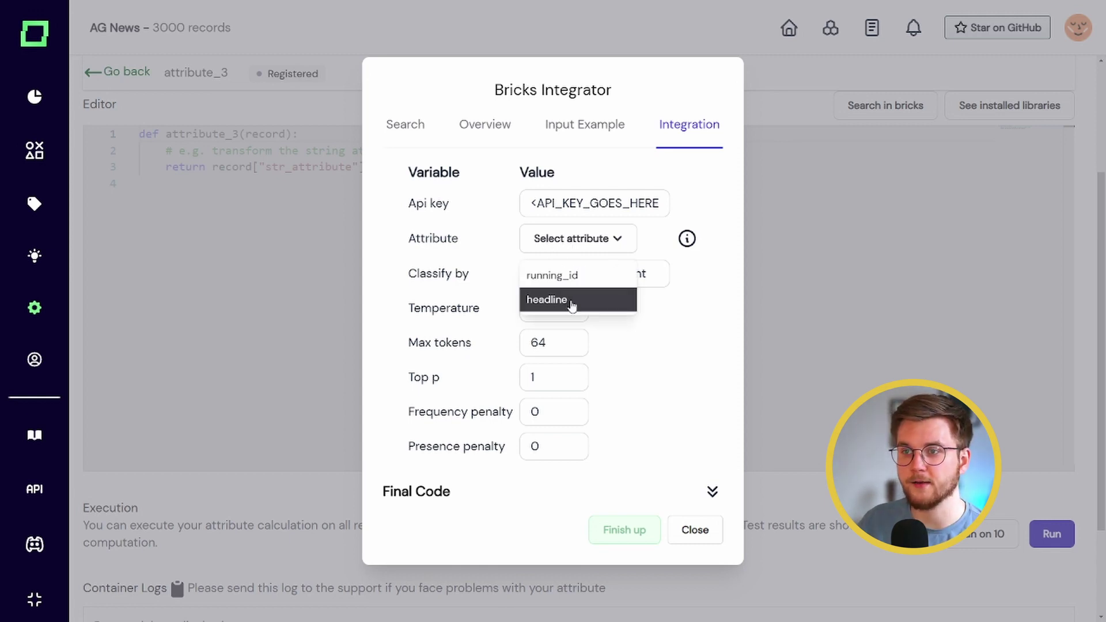
{"action": "left_click", "coordinate": [573, 306]}
{"action": "left_click_drag", "start_coordinate": [530, 277], "coordinate": [651, 279]}
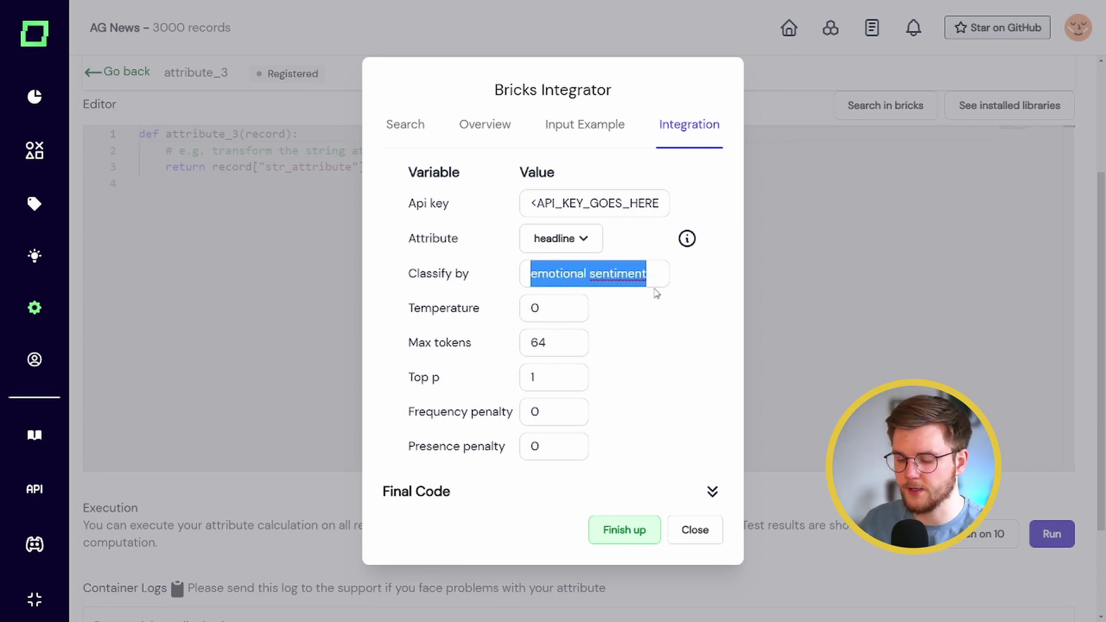
{"action": "type", "text": "news "}
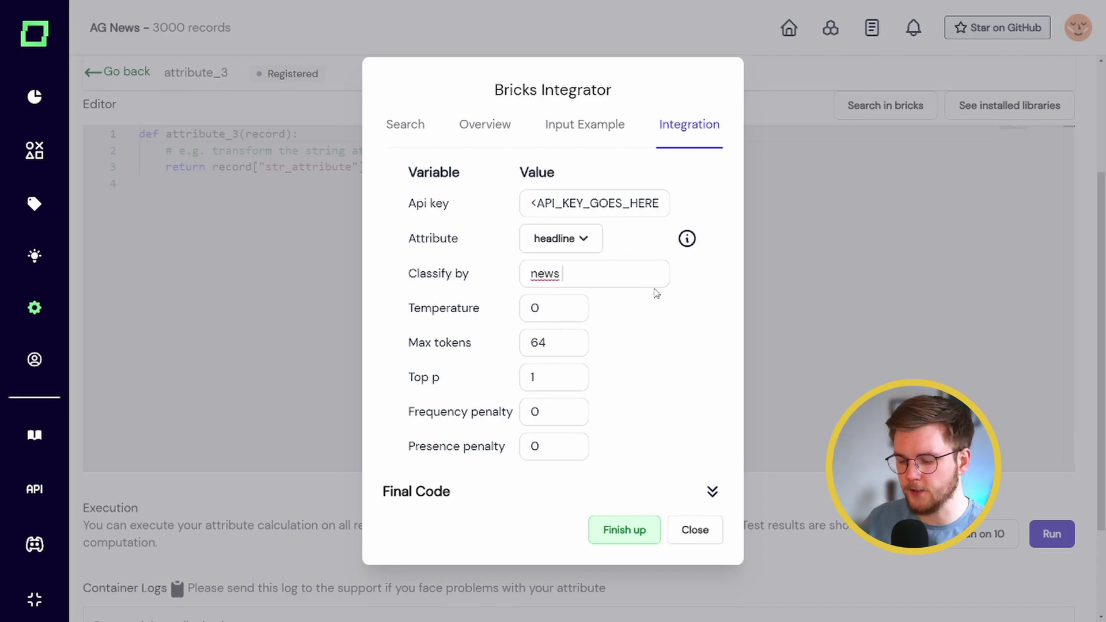
{"action": "type", "text": "category"}
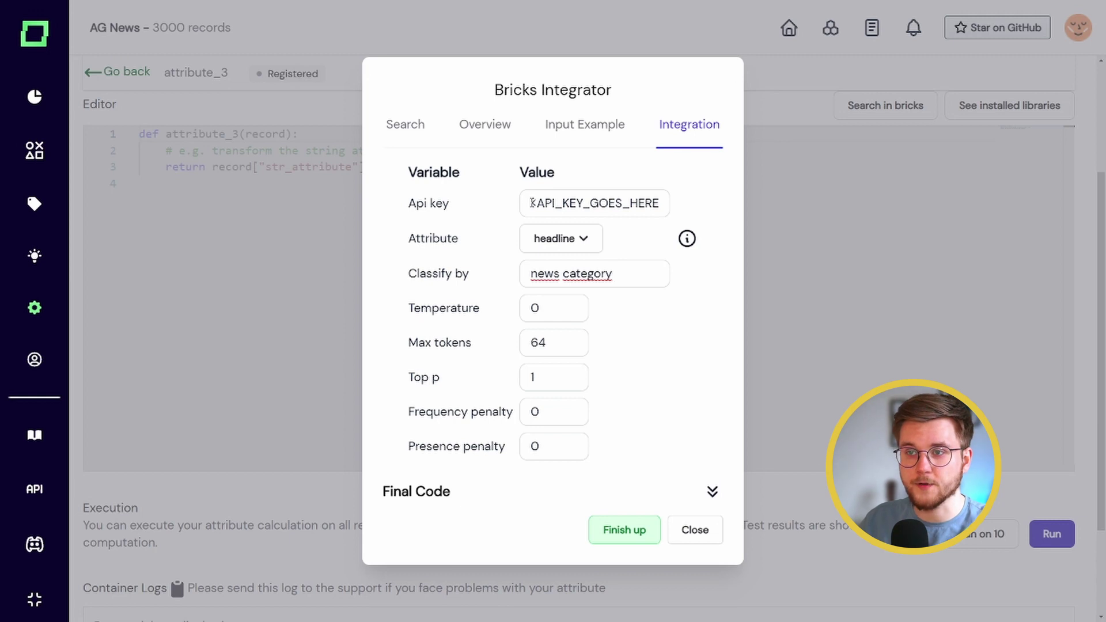
Paste the API key into the classifier's Api key field and finish up the brick integration.
{"action": "left_click_drag", "start_coordinate": [530, 202], "coordinate": [671, 192]}
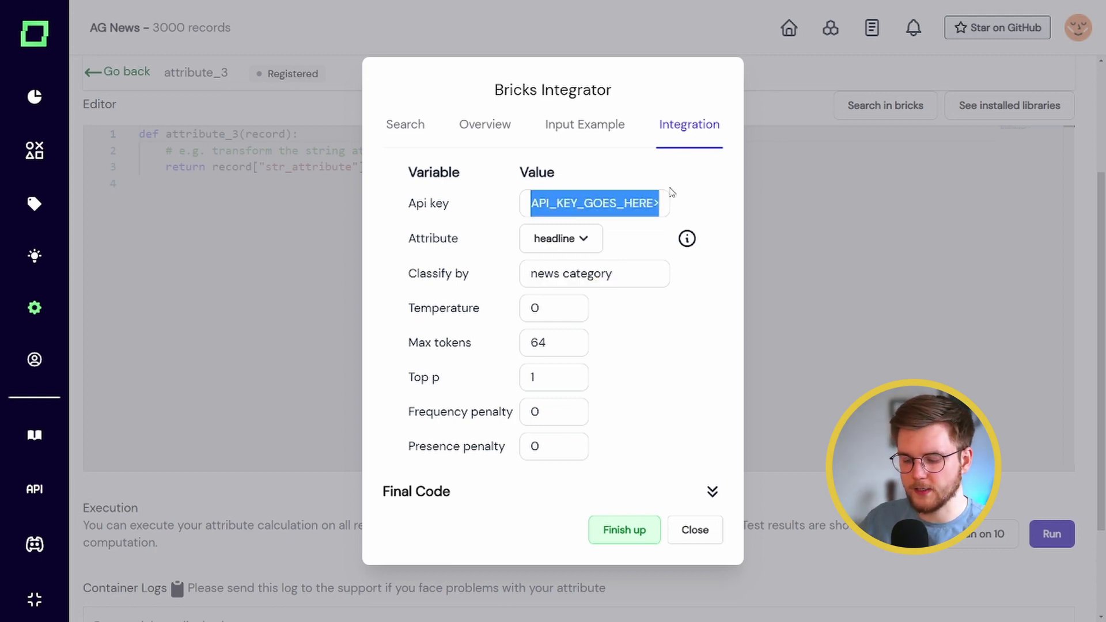
{"action": "key", "text": "ctrl+v"}
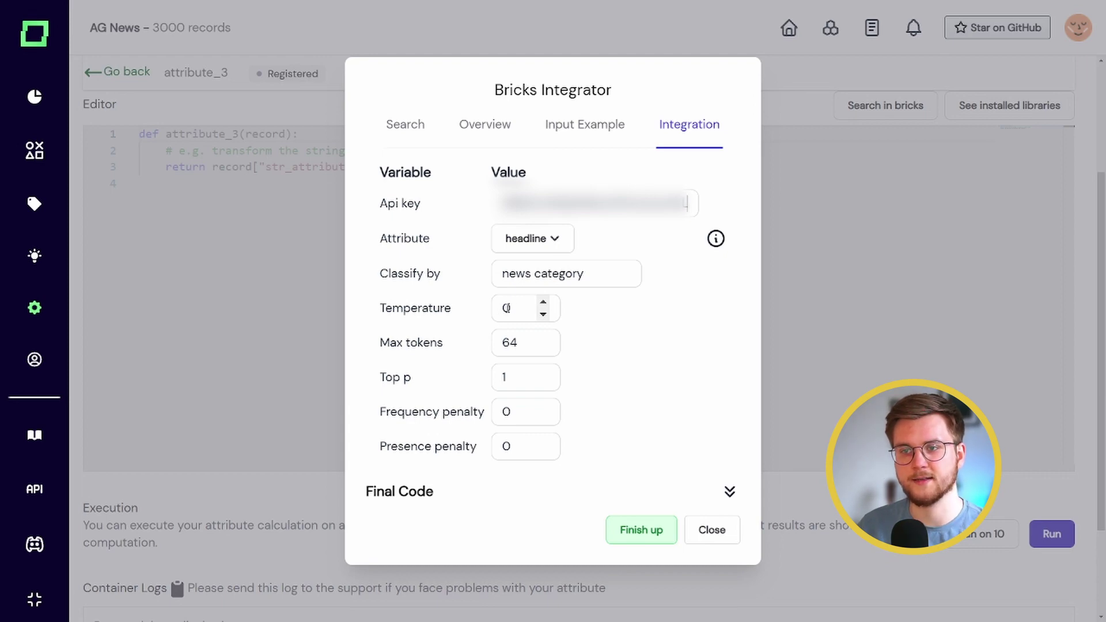
{"action": "left_click", "coordinate": [640, 531]}
Review the generated gpt3_classifier code and test-run the attribute calculation on 10 records.
{"action": "scroll", "coordinate": [558, 339], "scroll_direction": "down", "scroll_amount": 3}
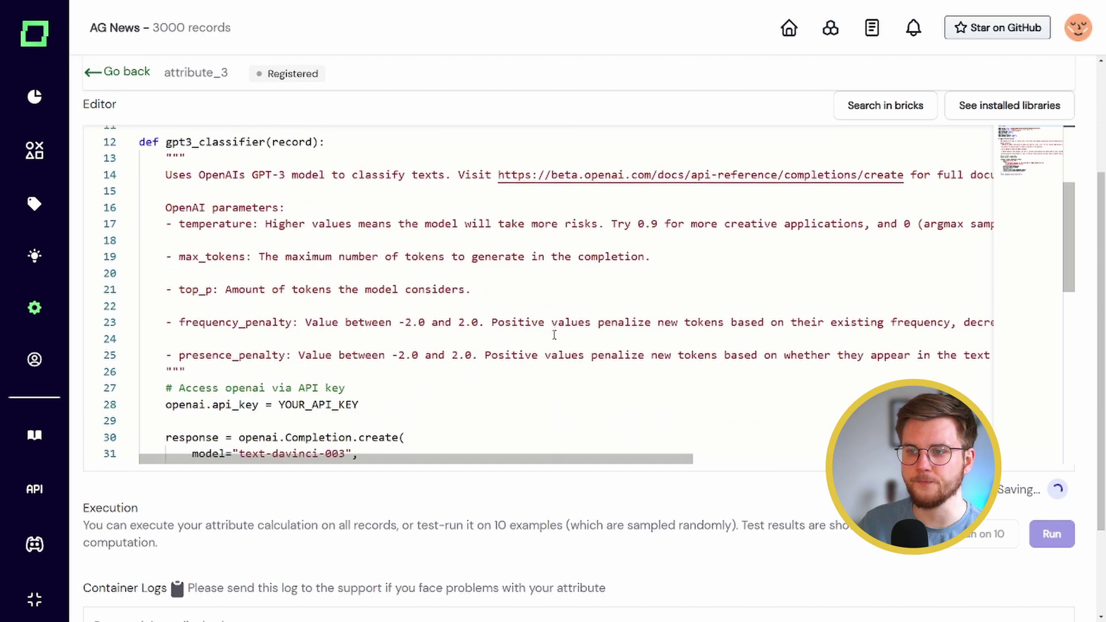
{"action": "scroll", "coordinate": [548, 357], "scroll_direction": "down", "scroll_amount": 4}
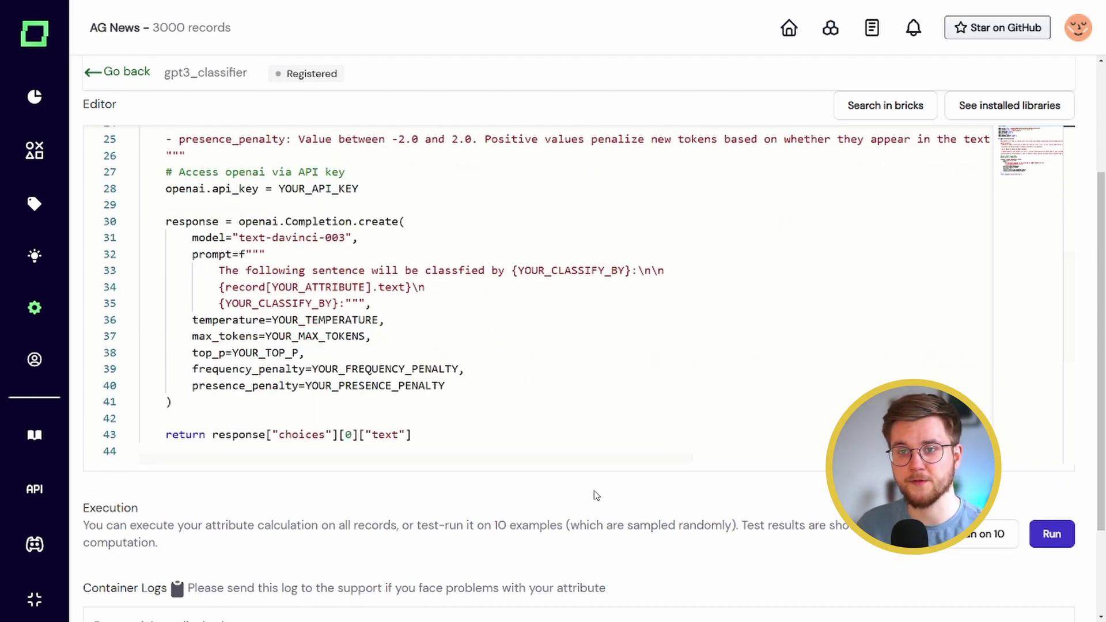
{"action": "scroll", "coordinate": [686, 513], "scroll_direction": "down", "scroll_amount": 2}
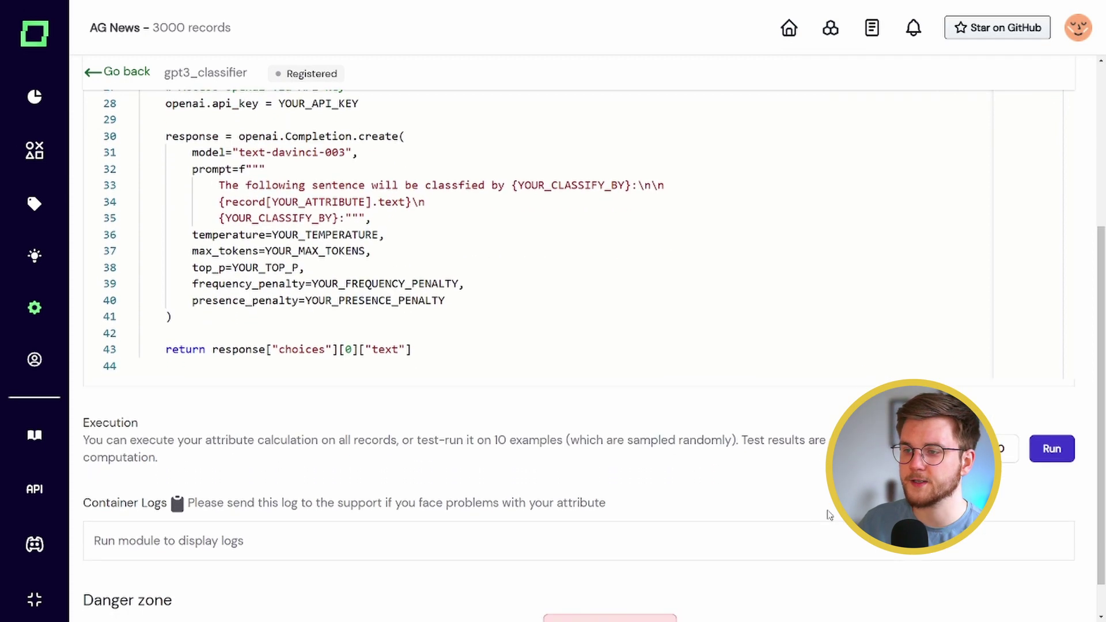
{"action": "left_click", "coordinate": [982, 449]}
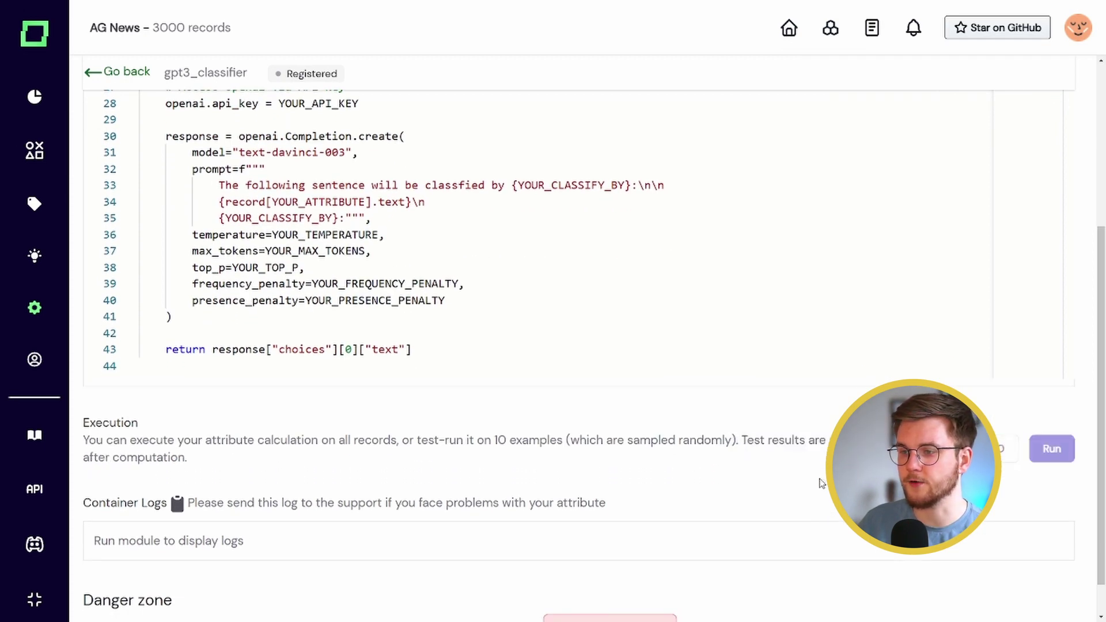
{"action": "scroll", "coordinate": [804, 461], "scroll_direction": "down", "scroll_amount": 1}
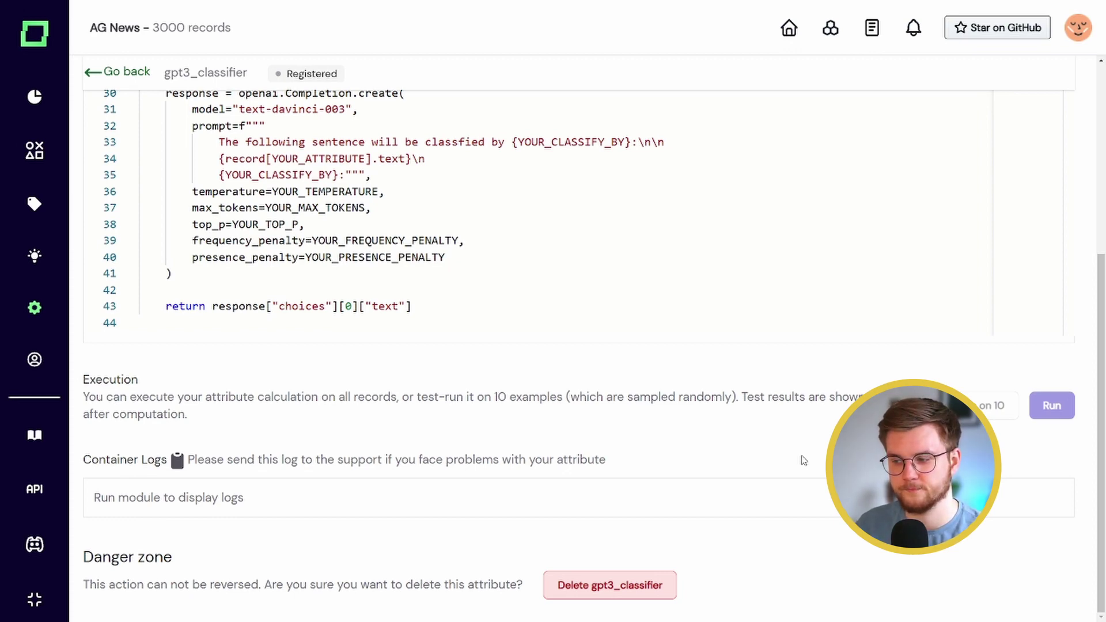
Compare the headline with the calculated category for the first Business and first Sports test results.
{"action": "scroll", "coordinate": [804, 460], "scroll_direction": "down", "scroll_amount": 3}
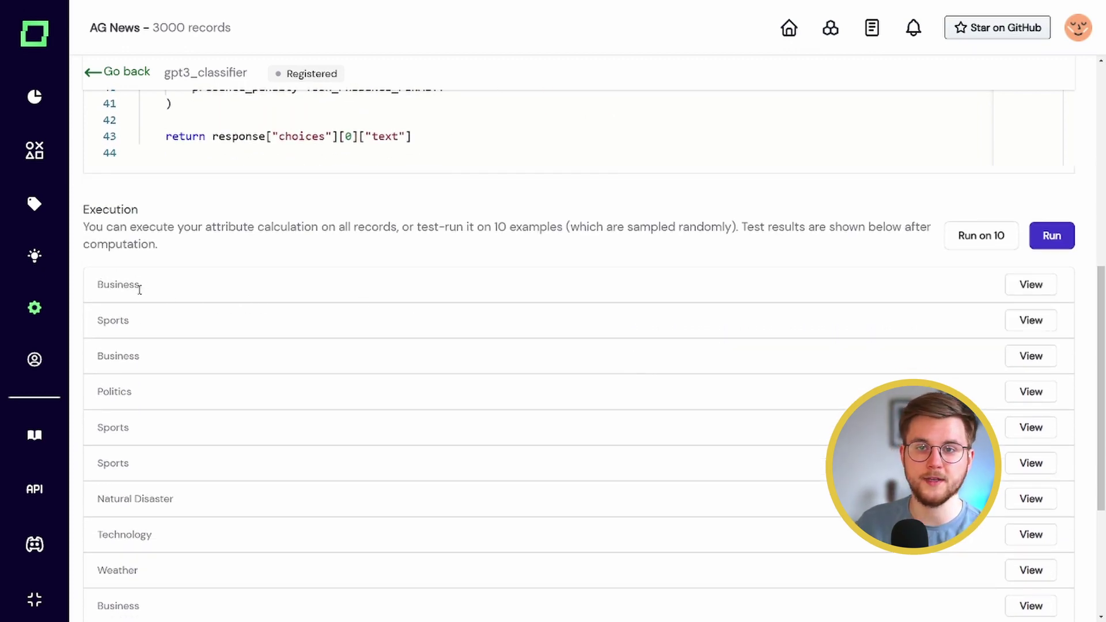
{"action": "left_click", "coordinate": [1030, 287]}
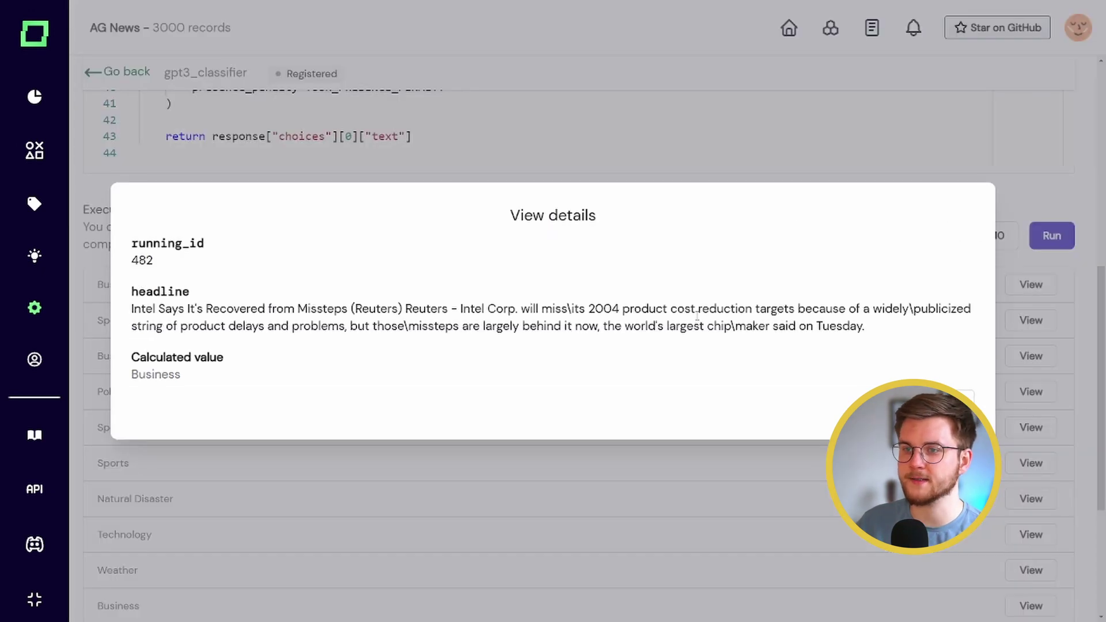
{"action": "left_click_drag", "start_coordinate": [131, 309], "coordinate": [251, 309]}
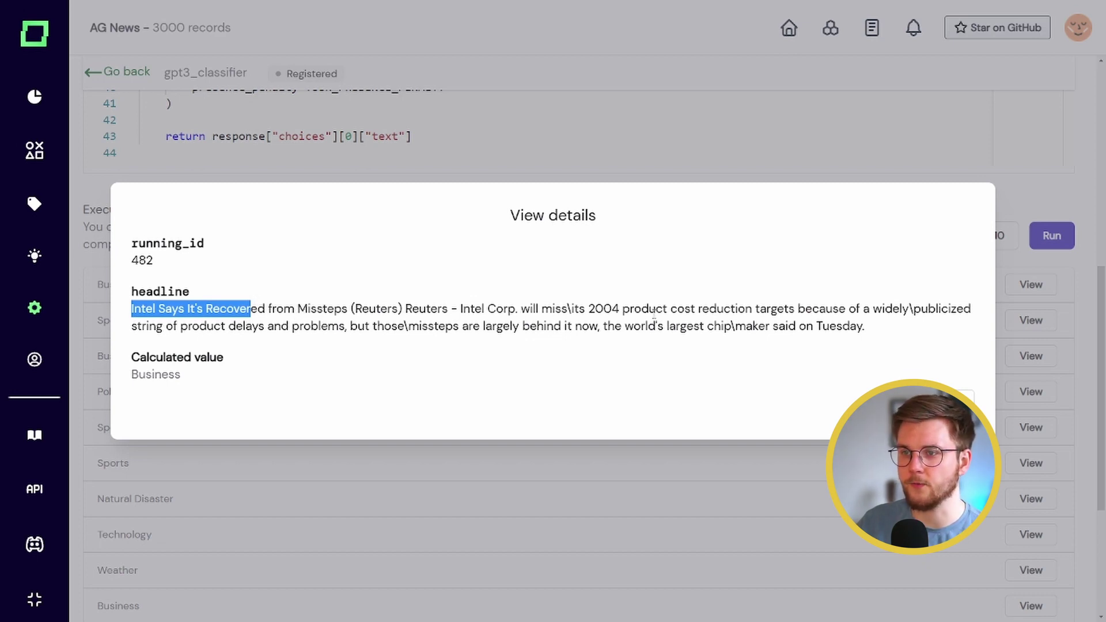
{"action": "left_click", "coordinate": [679, 308]}
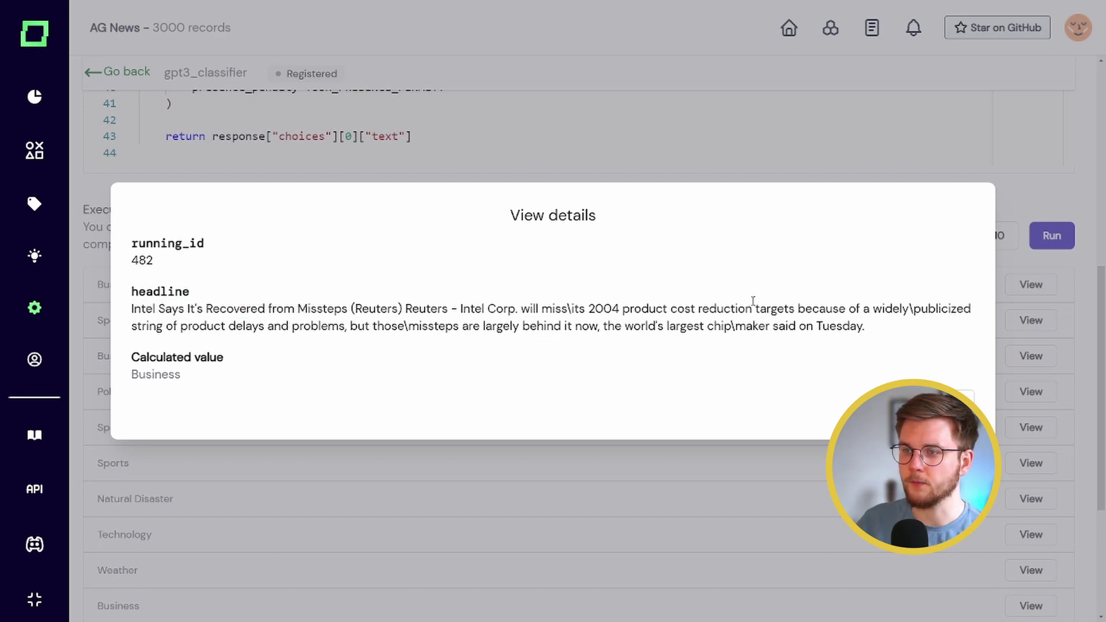
{"action": "key", "text": "Escape"}
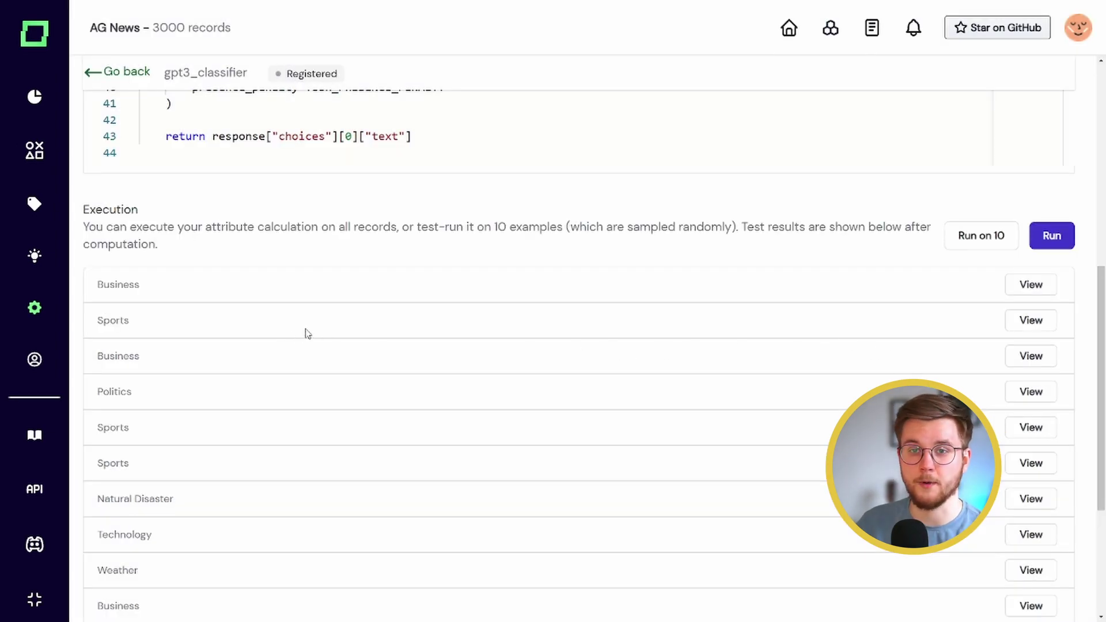
{"action": "left_click", "coordinate": [1025, 325]}
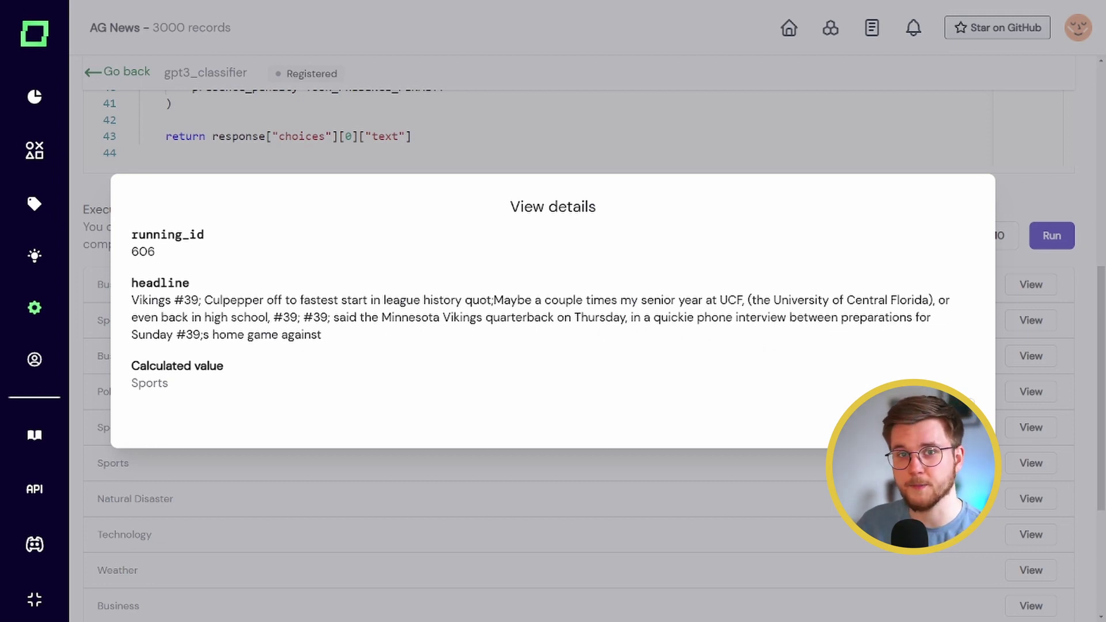
{"action": "key", "text": "Escape"}
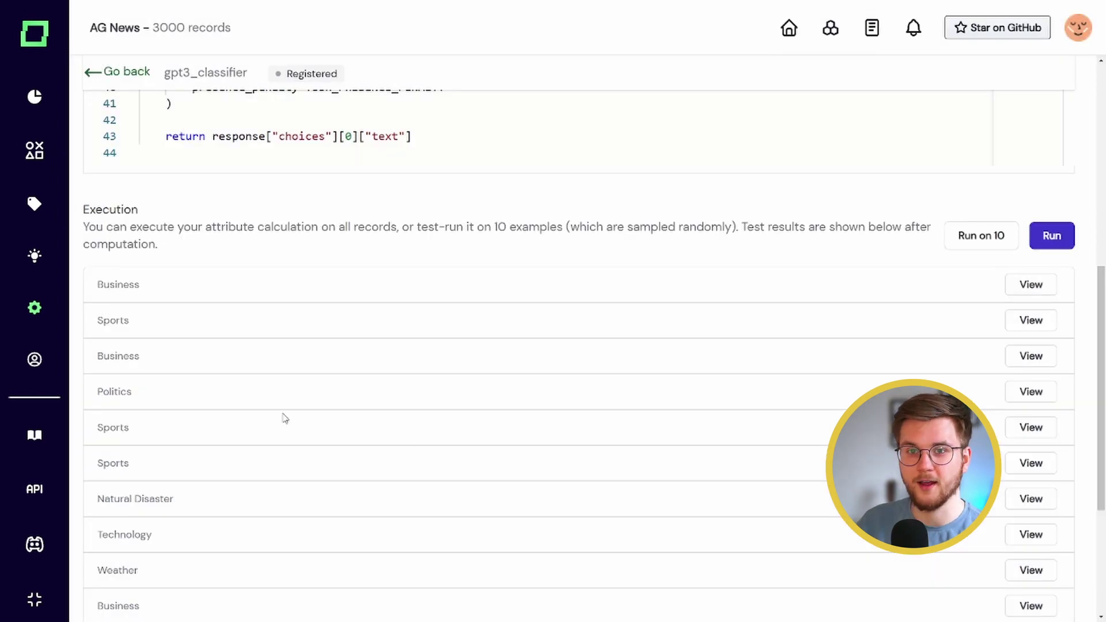
Compare the headline with the calculated category for the Politics and Weather test results.
{"action": "left_click", "coordinate": [1031, 391]}
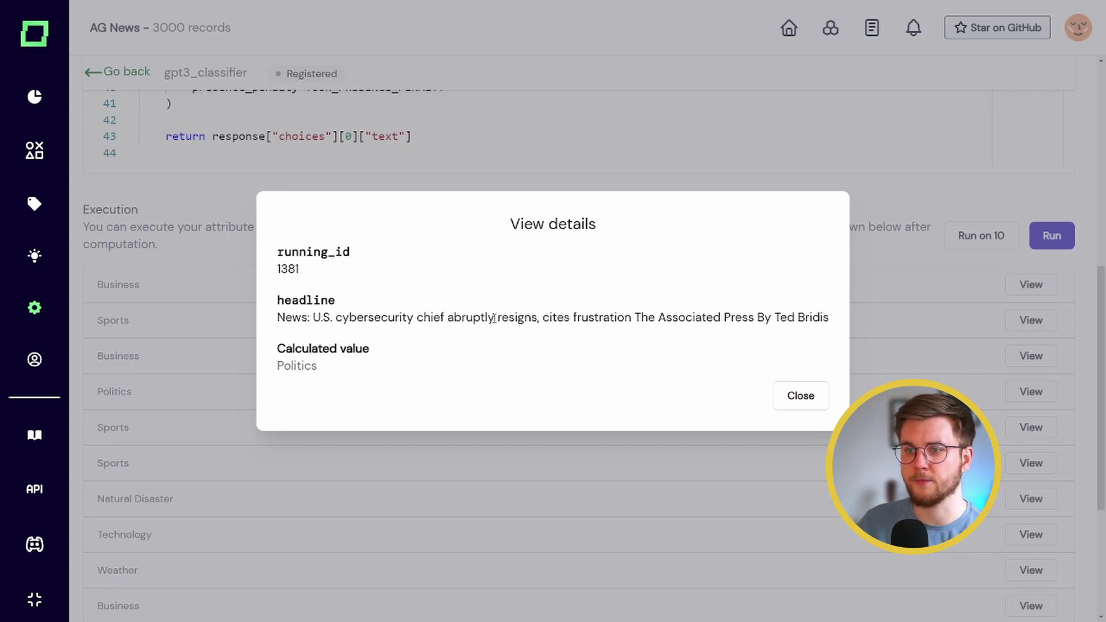
{"action": "left_click", "coordinate": [799, 397]}
{"action": "scroll", "coordinate": [587, 403], "scroll_direction": "down", "scroll_amount": 2}
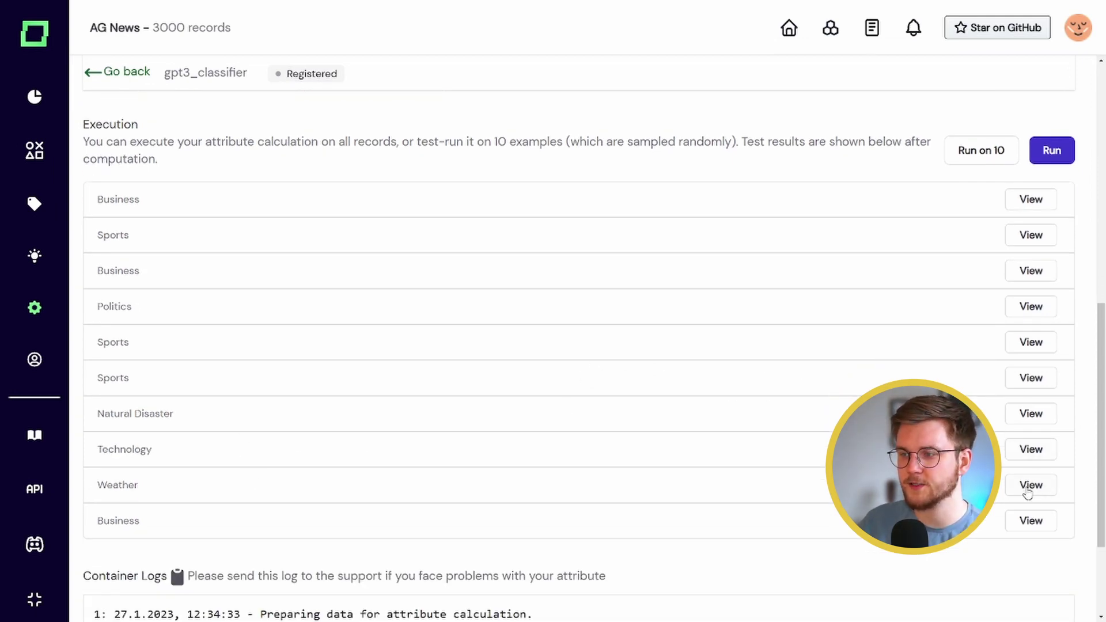
{"action": "left_click", "coordinate": [1028, 490]}
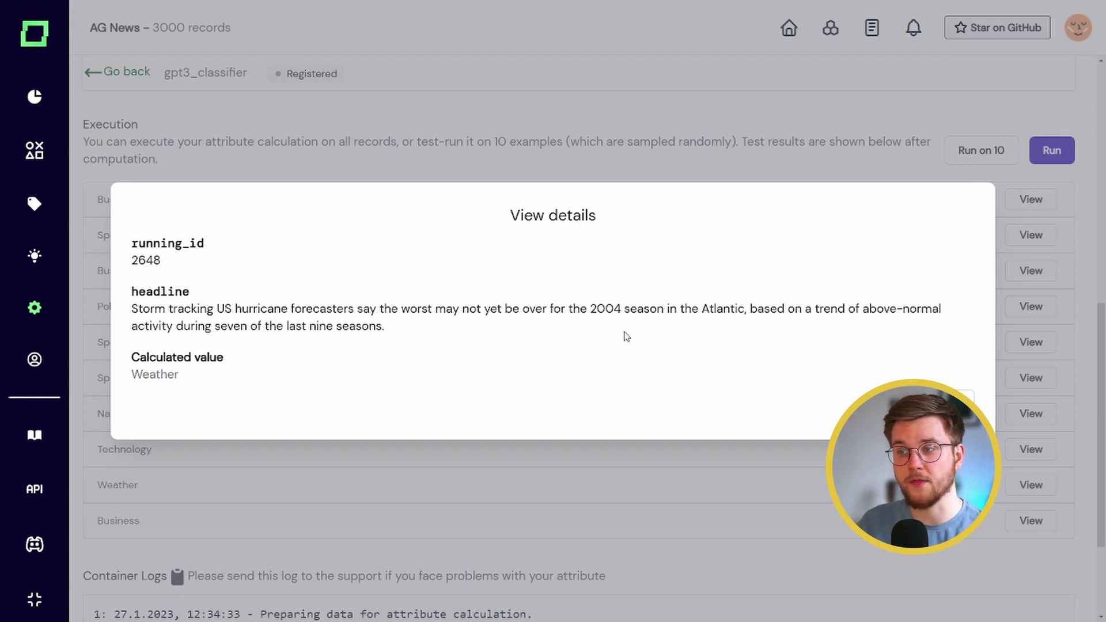
{"action": "key", "text": "Escape"}
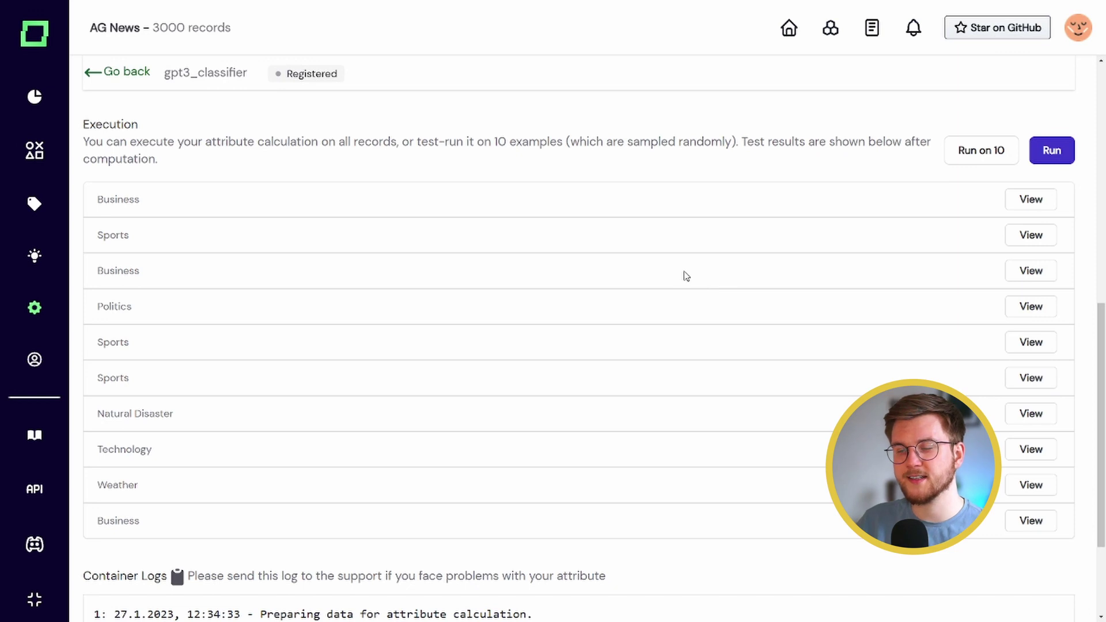